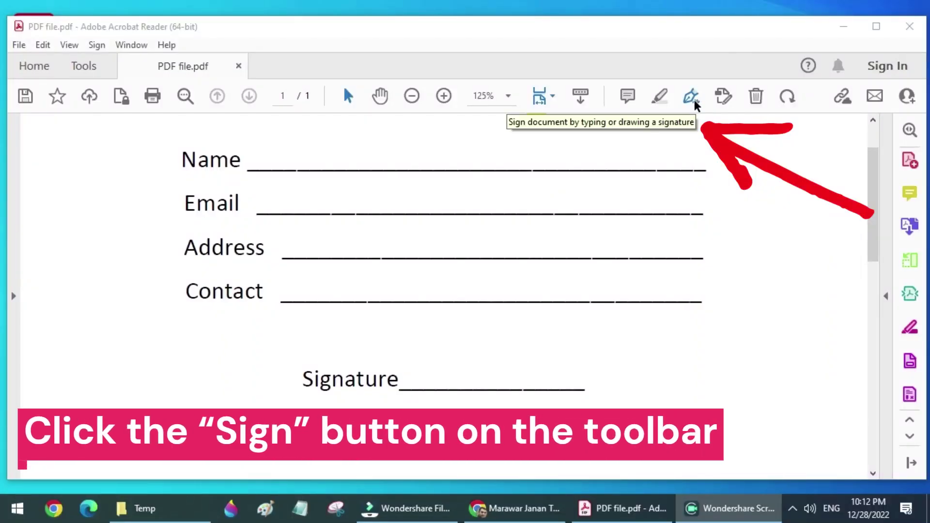
# Open the Fill & Sign tools with black kept as the text colour, ready to add text.
pyautogui.click(692, 98)
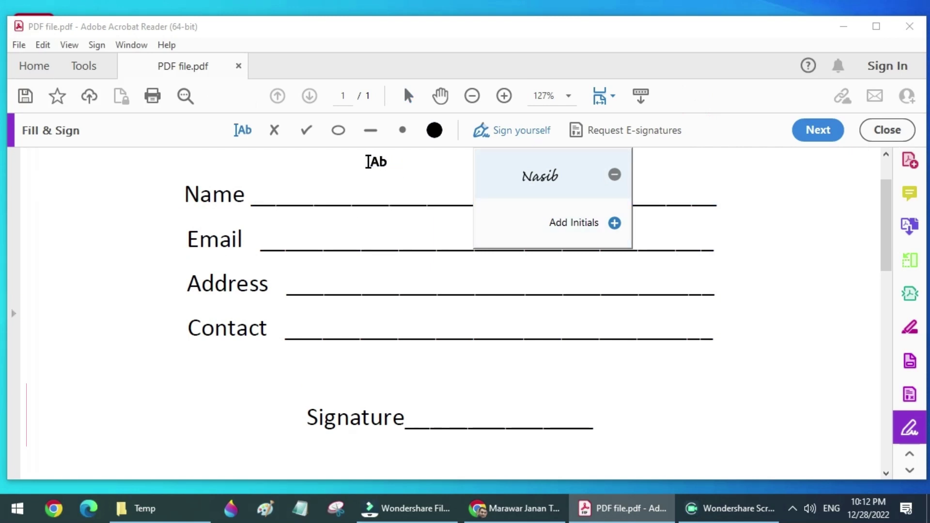
pyautogui.click(366, 162)
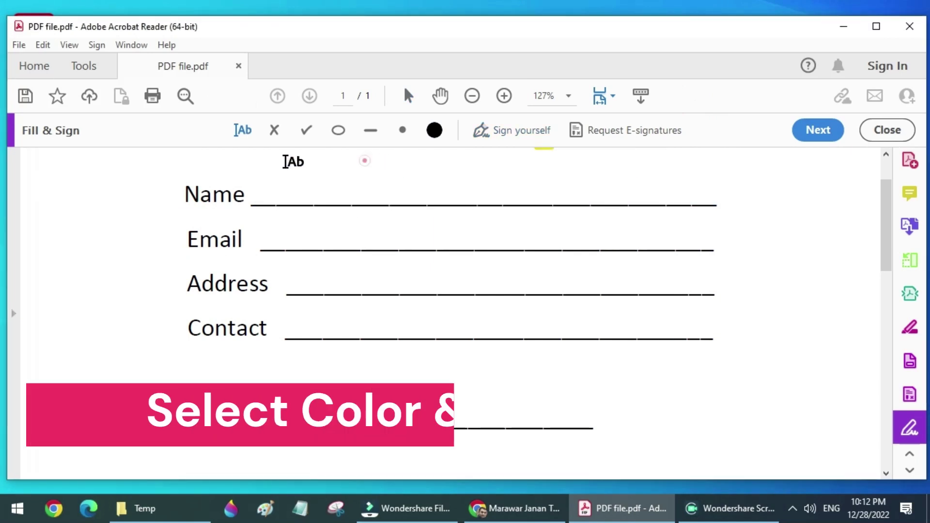
pyautogui.click(440, 129)
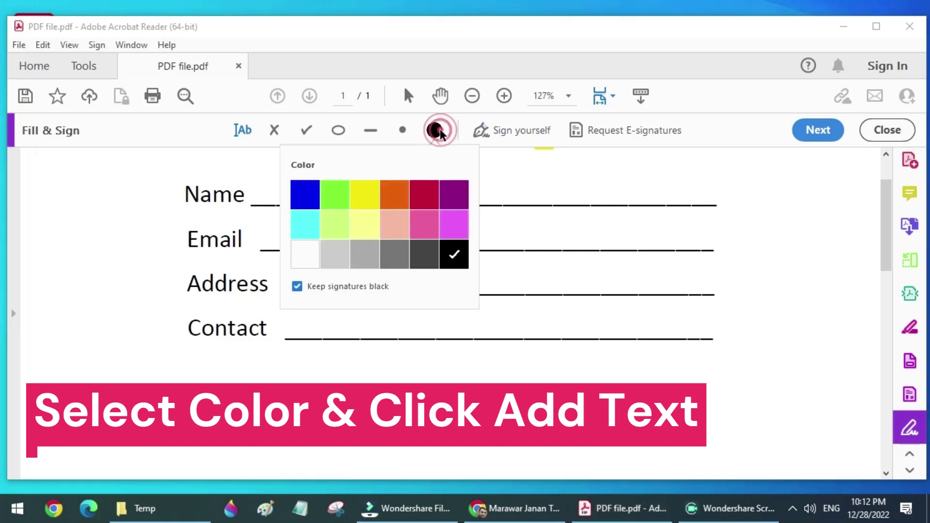
pyautogui.click(440, 130)
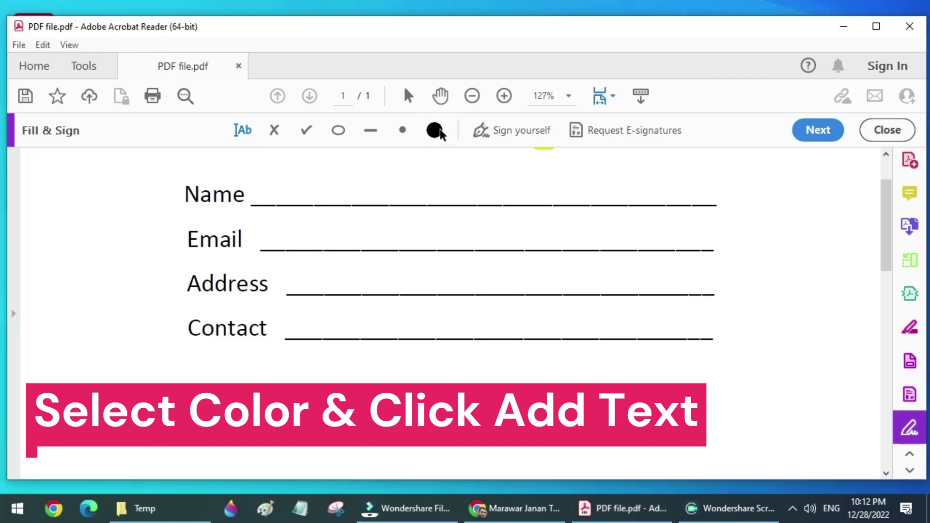
pyautogui.click(244, 130)
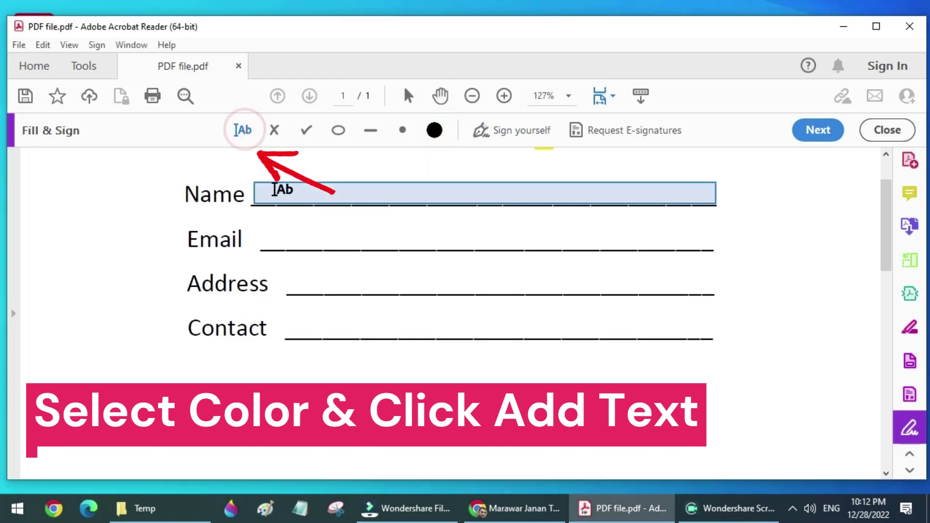
# Type the person's name on the Name line and their e-mail address on the Email line.
pyautogui.click(274, 192)
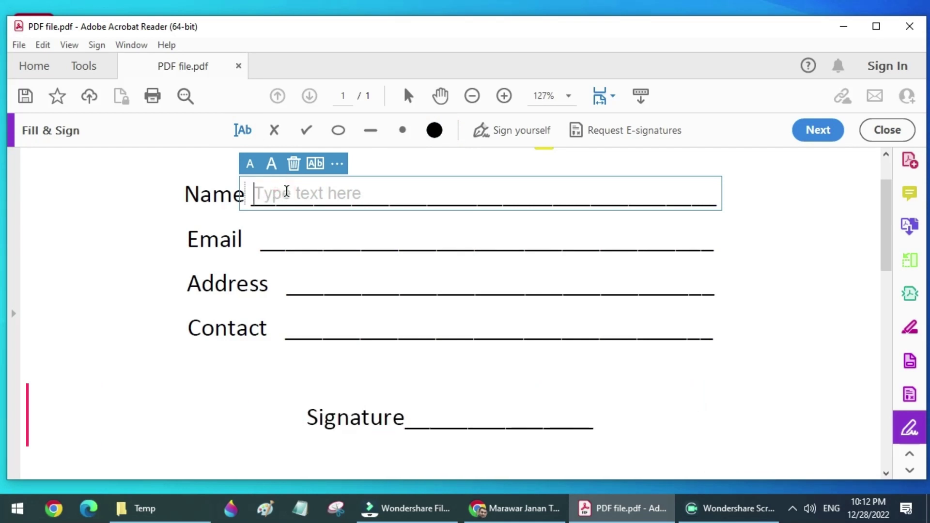
pyautogui.write('Nasib')
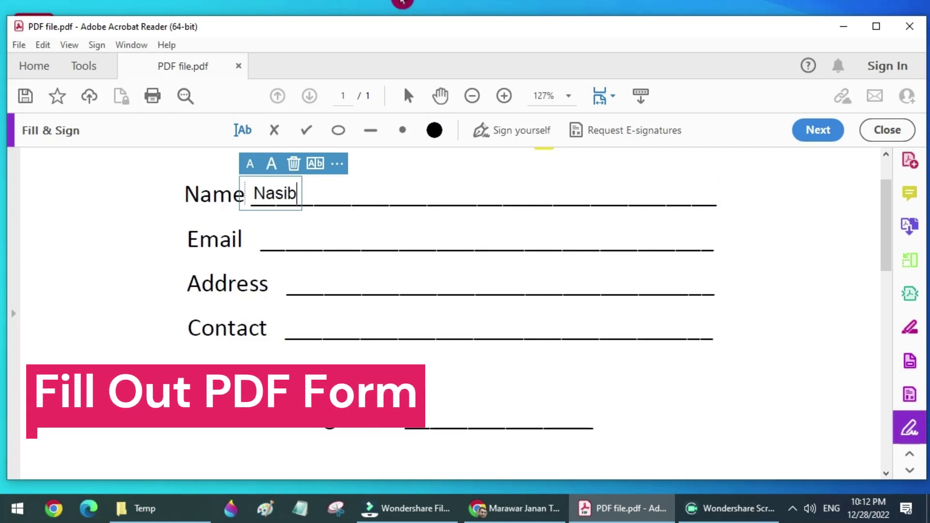
pyautogui.click(307, 237)
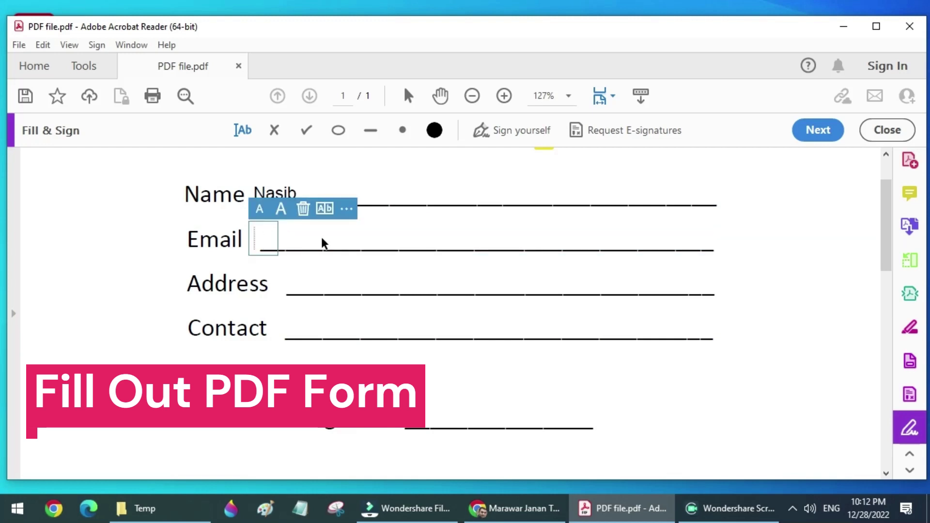
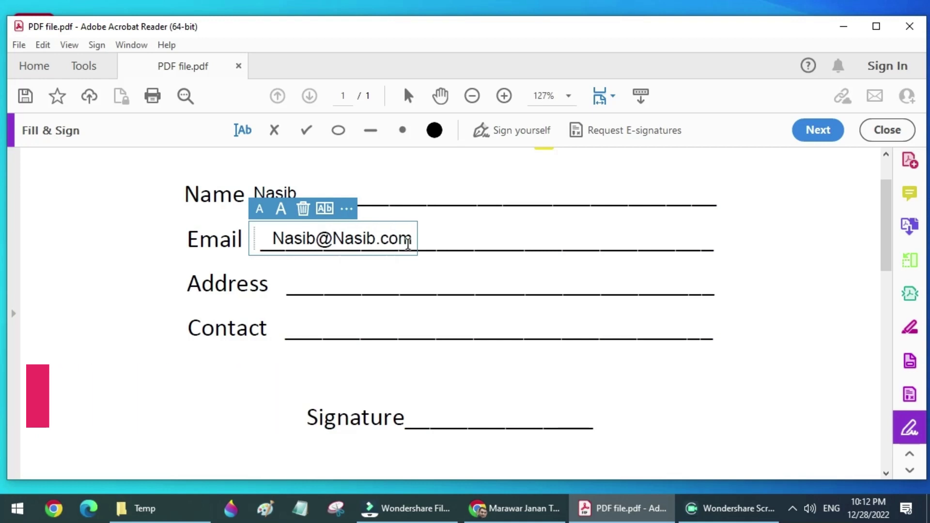
# Fill the Address line with the address text and the Contact line with the phone number.
pyautogui.click(381, 285)
pyautogui.write('Type Address')
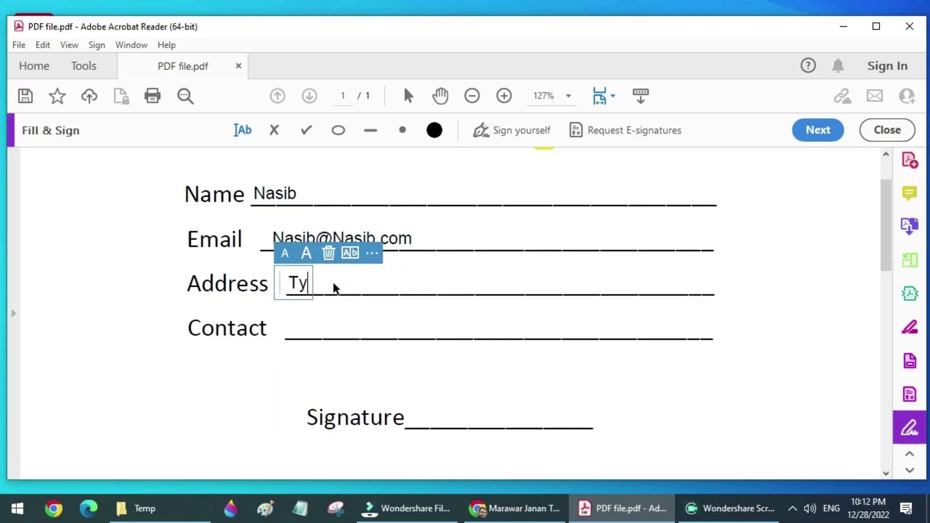
pyautogui.press('BackSpace')
pyautogui.press('BackSpace')
pyautogui.press('BackSpace')
pyautogui.press('BackSpace')
pyautogui.press('BackSpace')
pyautogui.press('BackSpace')
pyautogui.press('BackSpace')
pyautogui.press('BackSpace')
pyautogui.press('BackSpace')
pyautogui.press('BackSpace')
pyautogui.press('BackSpace')
pyautogui.press('BackSpace')
pyautogui.write('Adderes')
pyautogui.click(339, 322)
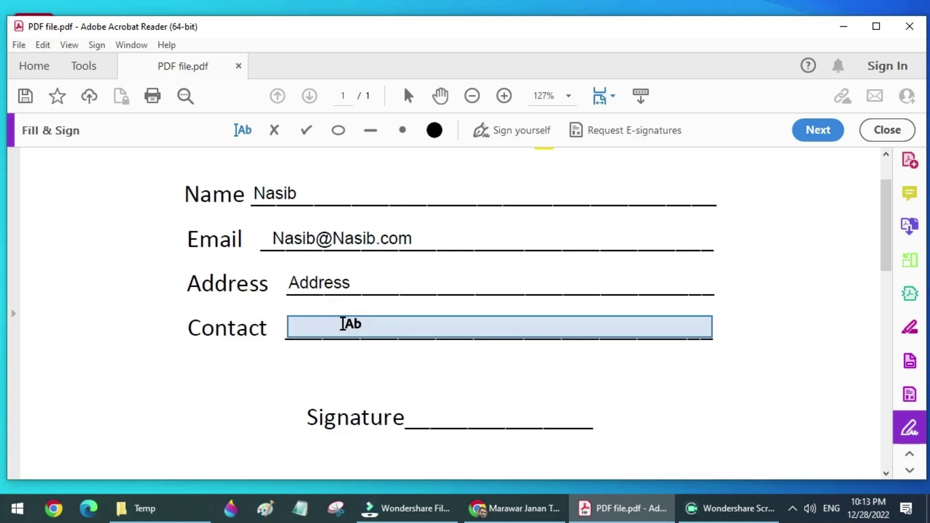
pyautogui.click(343, 323)
pyautogui.write('+123456789')
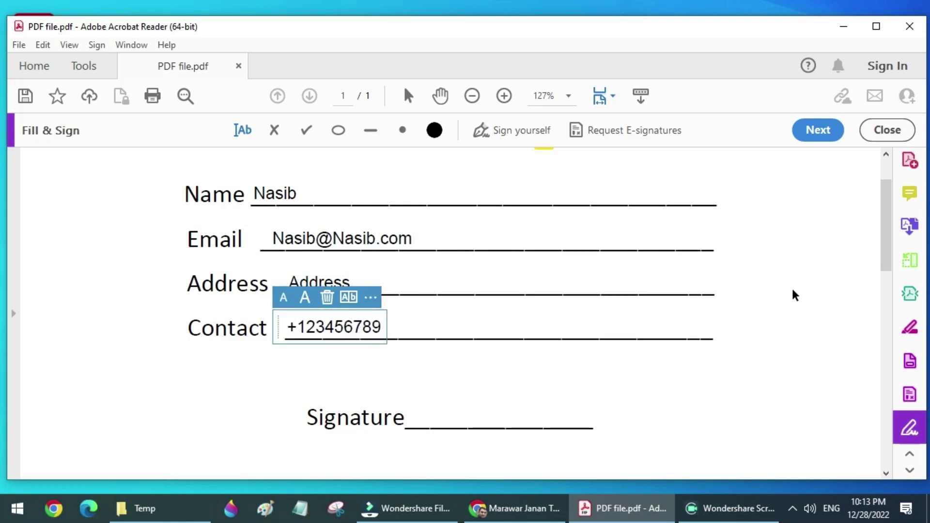
pyautogui.click(794, 330)
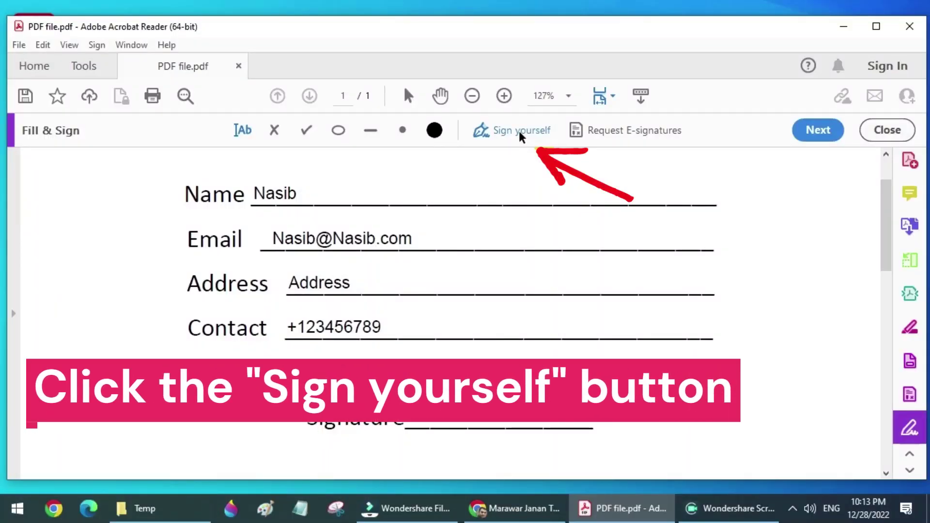
# Start a new typed signature and enter the person's name.
pyautogui.click(519, 131)
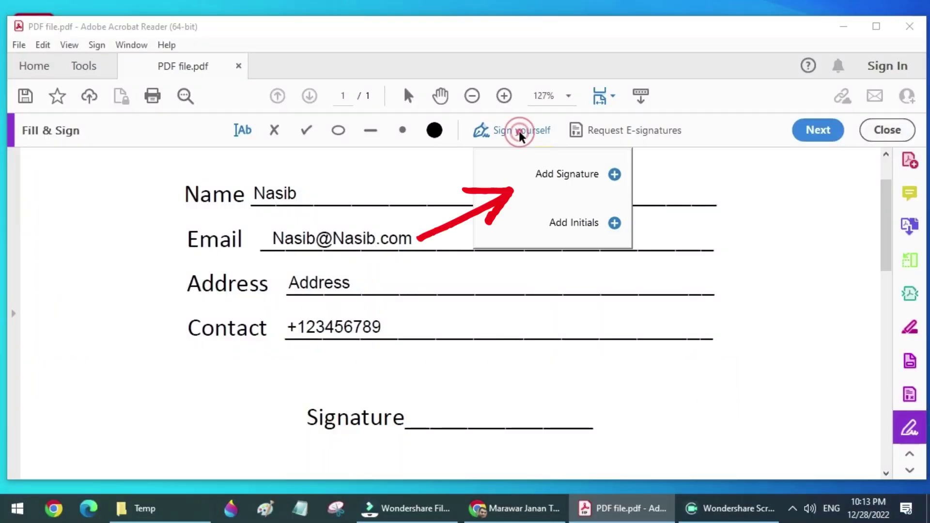
pyautogui.click(571, 178)
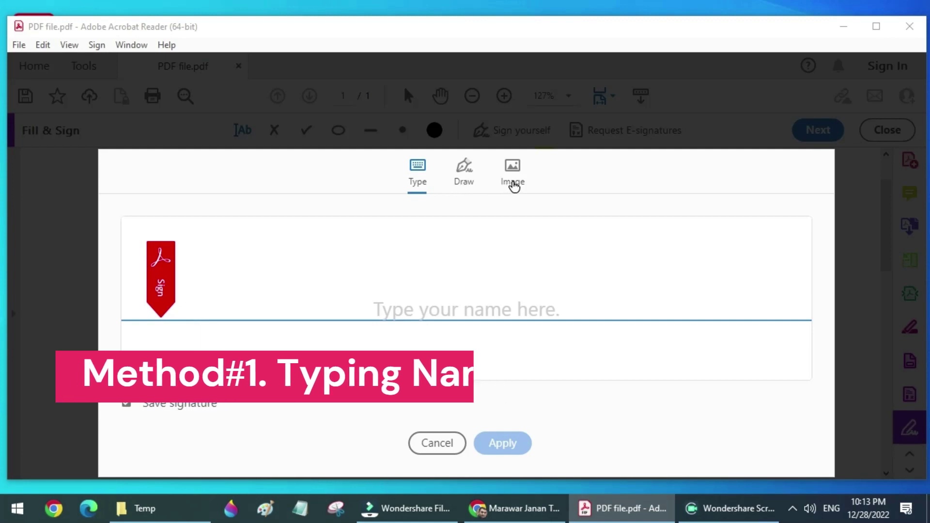
pyautogui.click(416, 180)
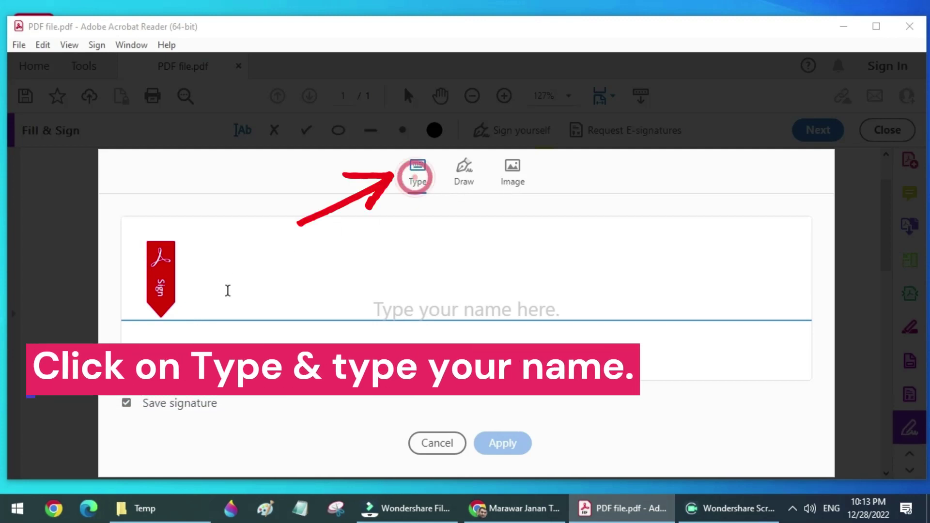
pyautogui.click(229, 291)
pyautogui.write('Nasib')
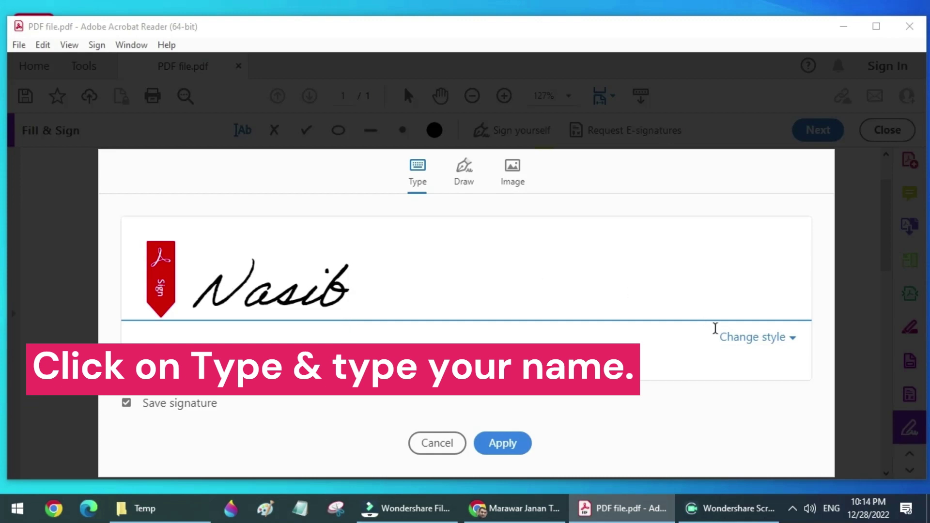
# Try the signature styles and settle on the second one.
pyautogui.click(741, 338)
pyautogui.click(577, 376)
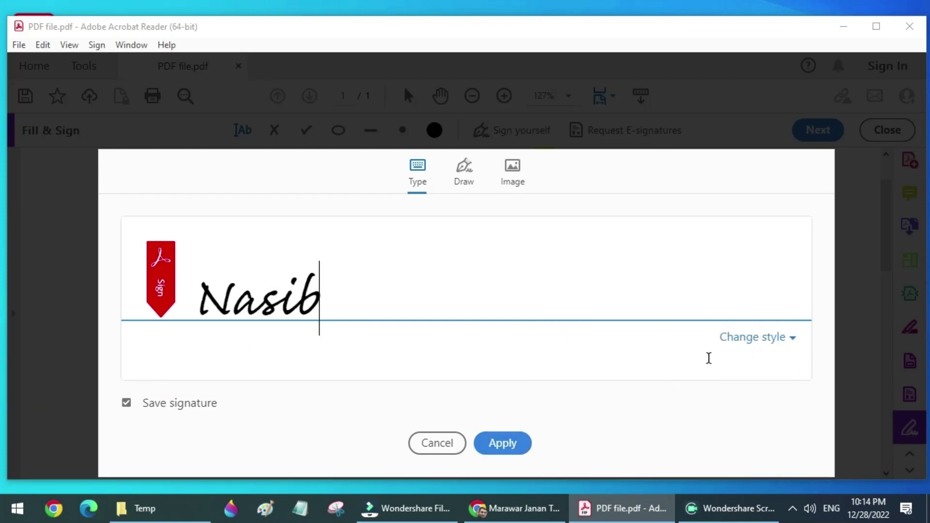
pyautogui.click(758, 337)
pyautogui.click(577, 411)
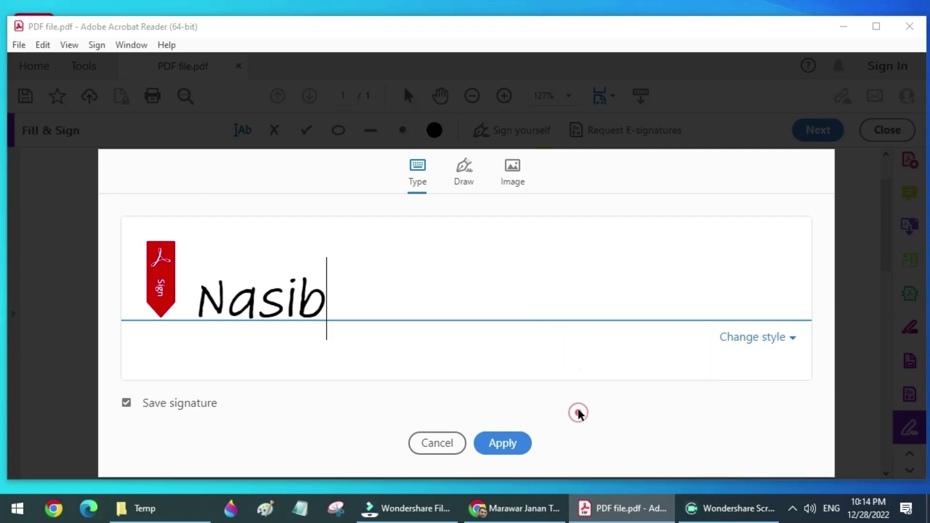
pyautogui.click(757, 337)
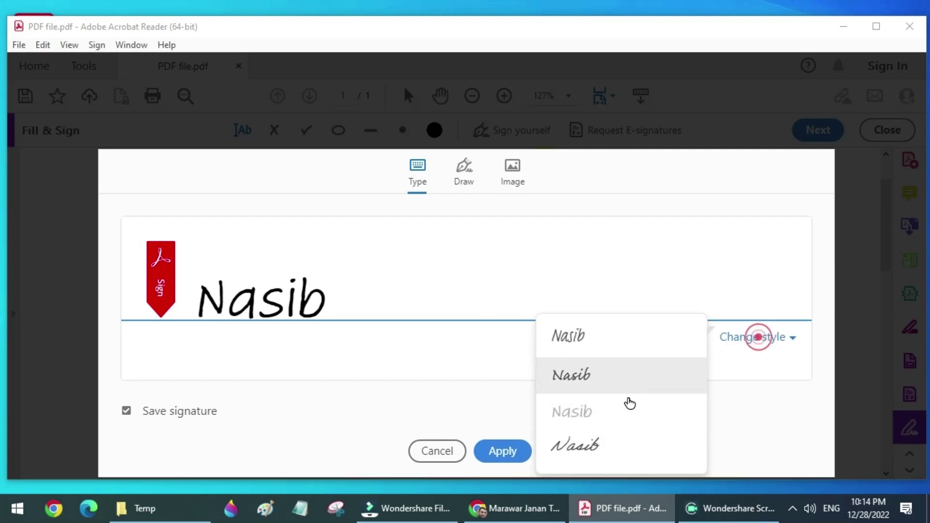
pyautogui.click(586, 443)
pyautogui.click(747, 339)
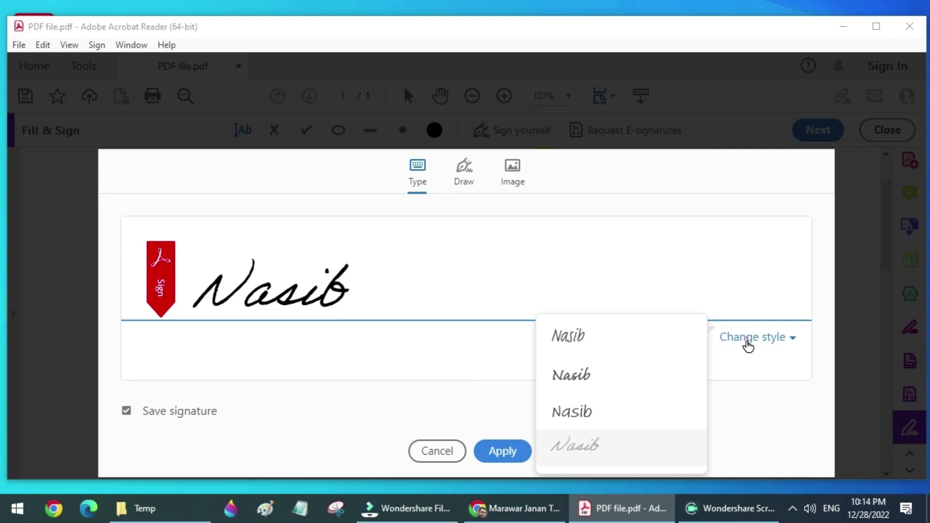
pyautogui.click(588, 377)
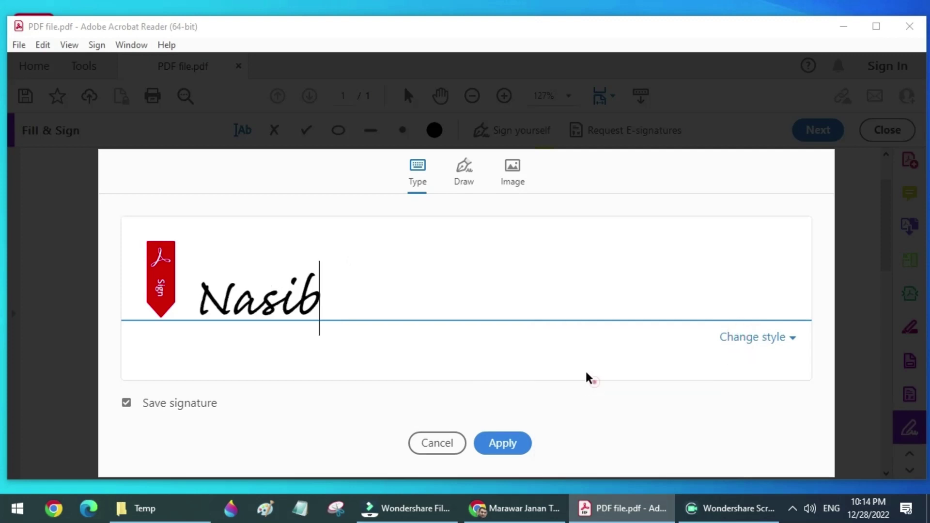
# Apply the typed signature, place it on the Signature line, and enlarge it.
pyautogui.click(503, 444)
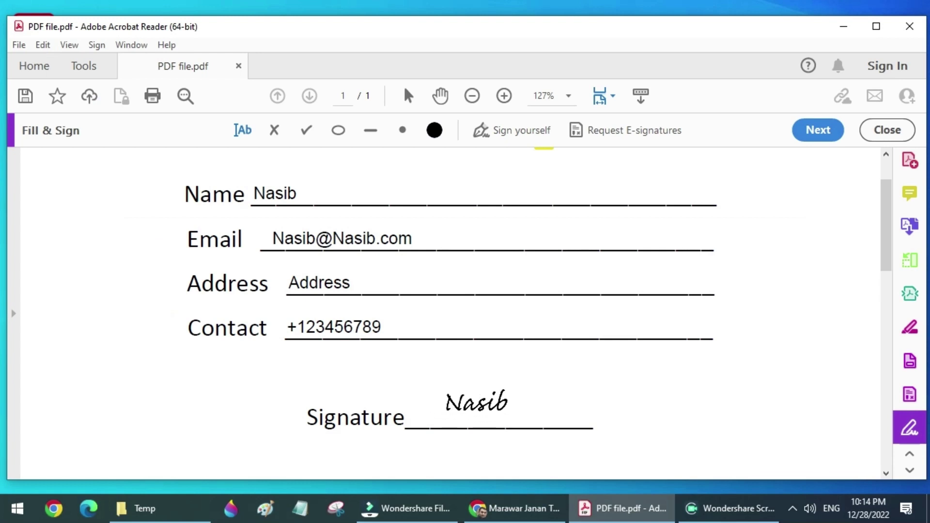
pyautogui.click(475, 398)
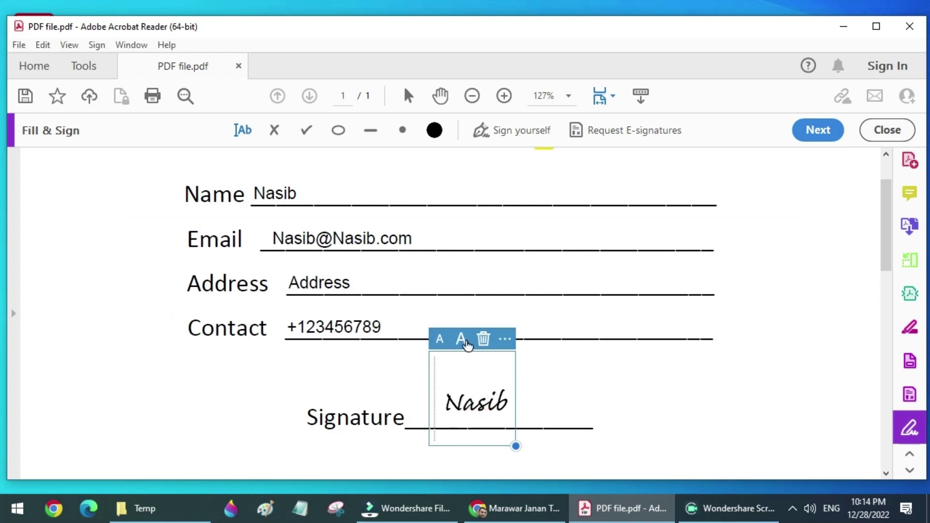
pyautogui.click(466, 345)
pyautogui.click(466, 345)
# Enlarge the typed signature and start a new freehand-drawn signature.
pyautogui.click(614, 351)
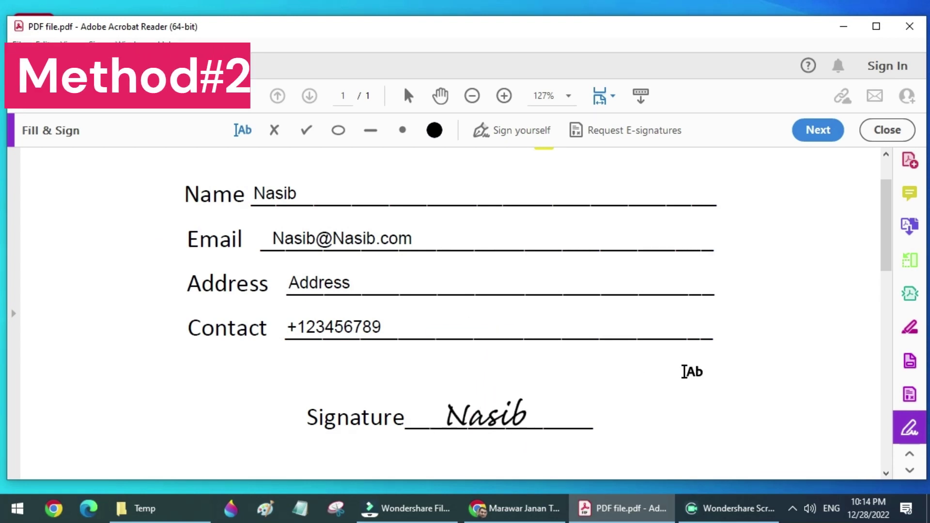
pyautogui.click(519, 130)
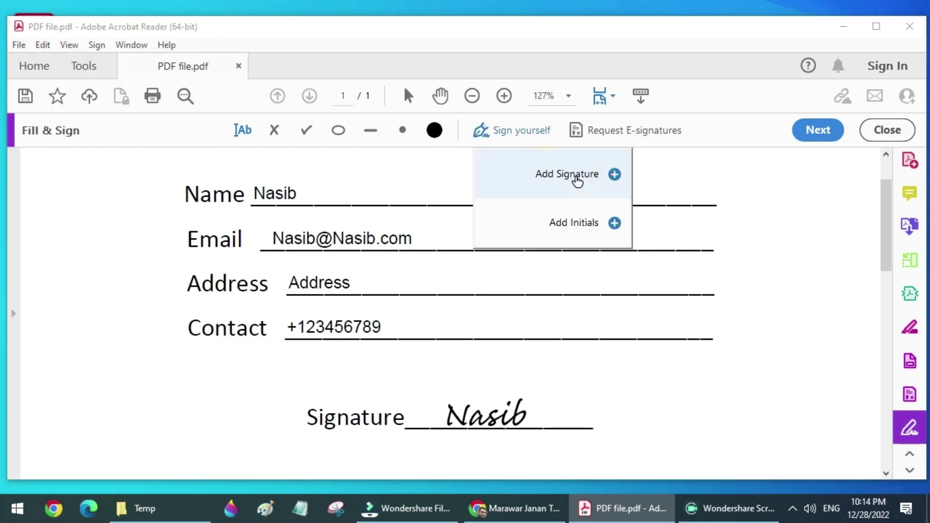
pyautogui.click(578, 181)
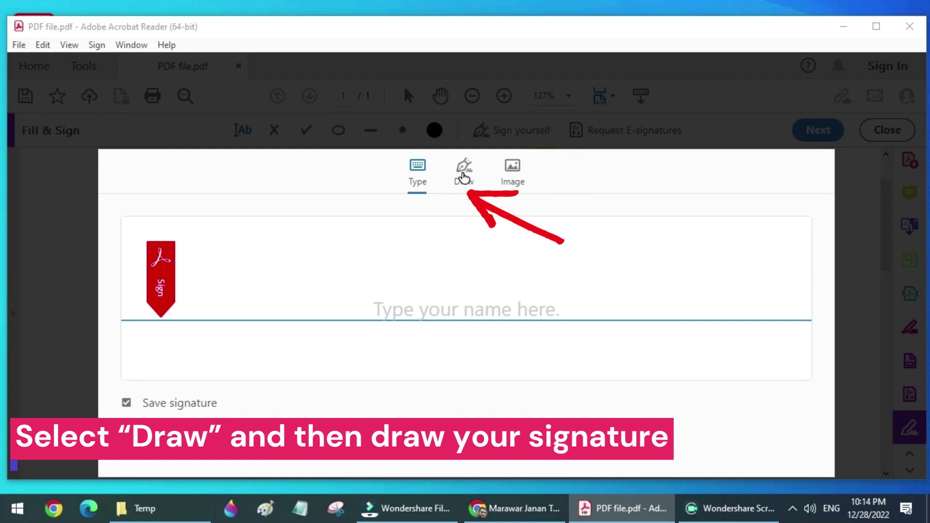
pyautogui.click(464, 189)
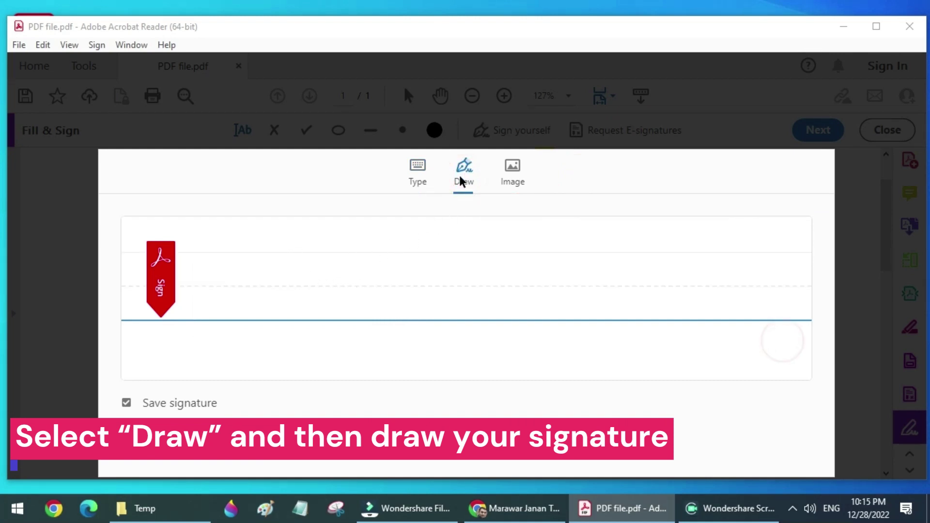
# Draw the handwritten signature, apply it, and place it beside the typed one.
pyautogui.moveTo(318, 257)
pyautogui.mouseDown()
pyautogui.moveTo(318, 285)
pyautogui.moveTo(319, 262)
pyautogui.moveTo(330, 285)
pyautogui.moveTo(349, 266)
pyautogui.moveTo(359, 283)
pyautogui.moveTo(369, 265)
pyautogui.moveTo(380, 284)
pyautogui.mouseUp()
pyautogui.moveTo(386, 247); pyautogui.dragTo(388, 284)
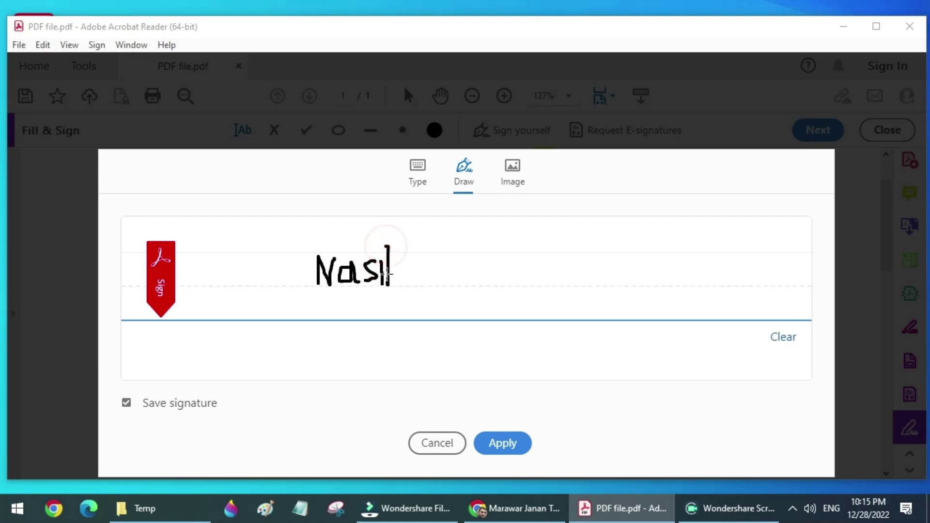
pyautogui.click(381, 251)
pyautogui.click(513, 442)
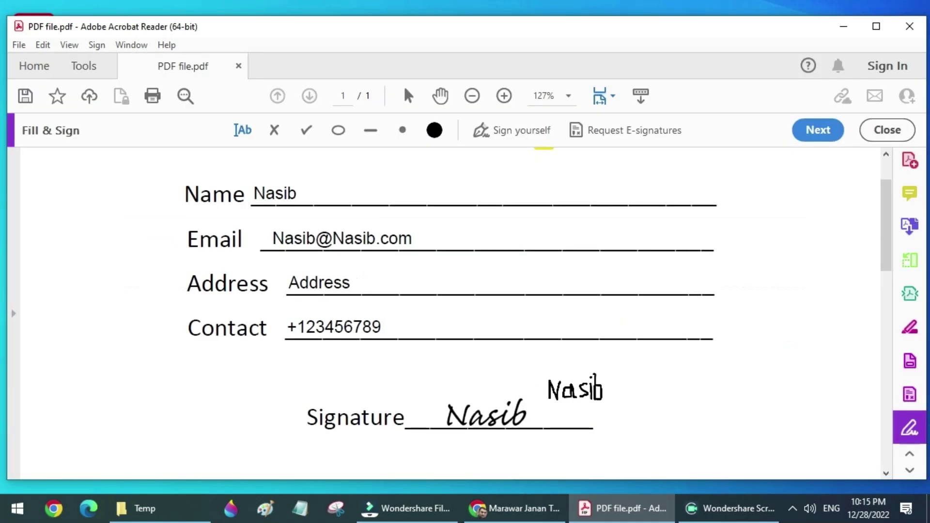
pyautogui.click(587, 428)
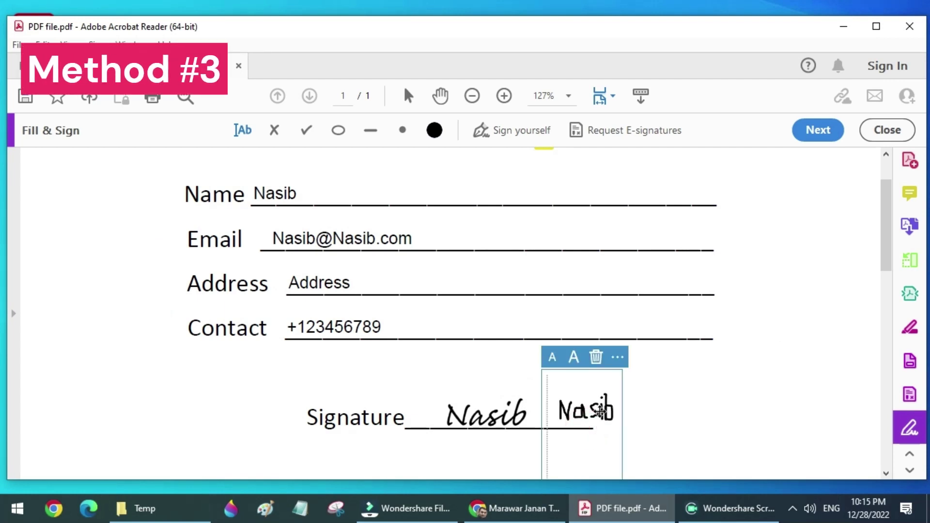
# Create and apply a new signature from the 'signature' image file on the Desktop.
pyautogui.click(681, 383)
pyautogui.click(514, 130)
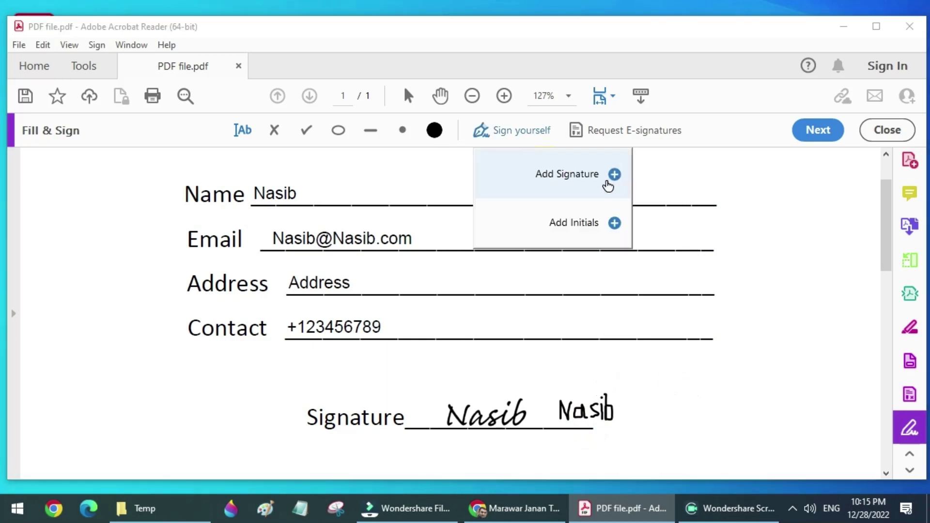
pyautogui.click(613, 175)
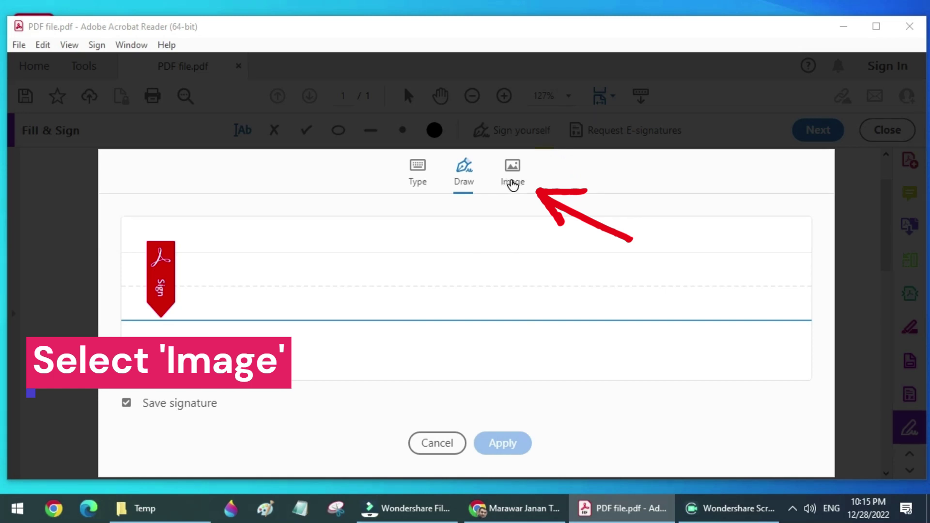
pyautogui.click(513, 182)
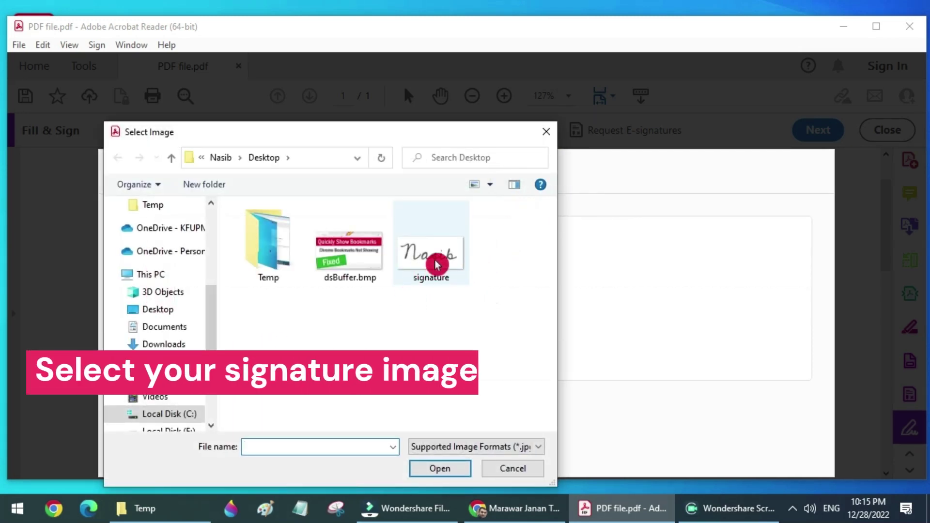
pyautogui.click(433, 268)
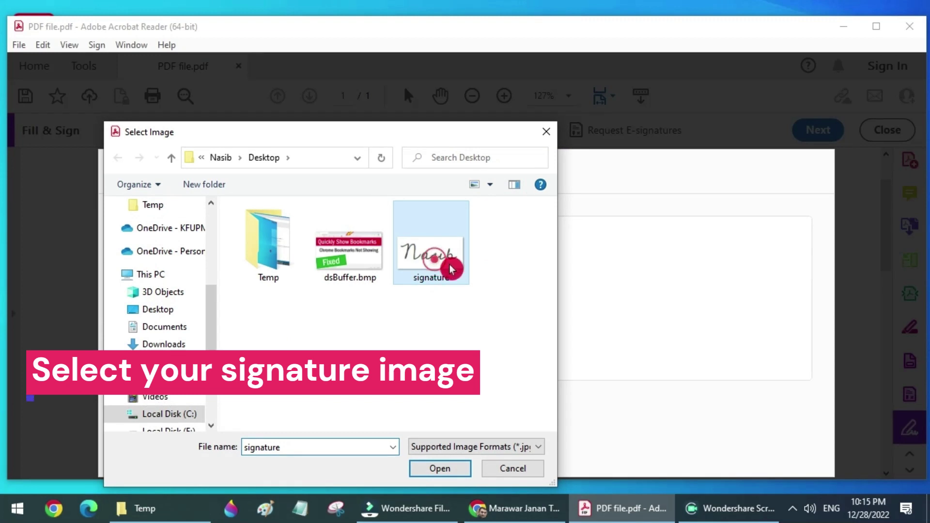
pyautogui.click(449, 476)
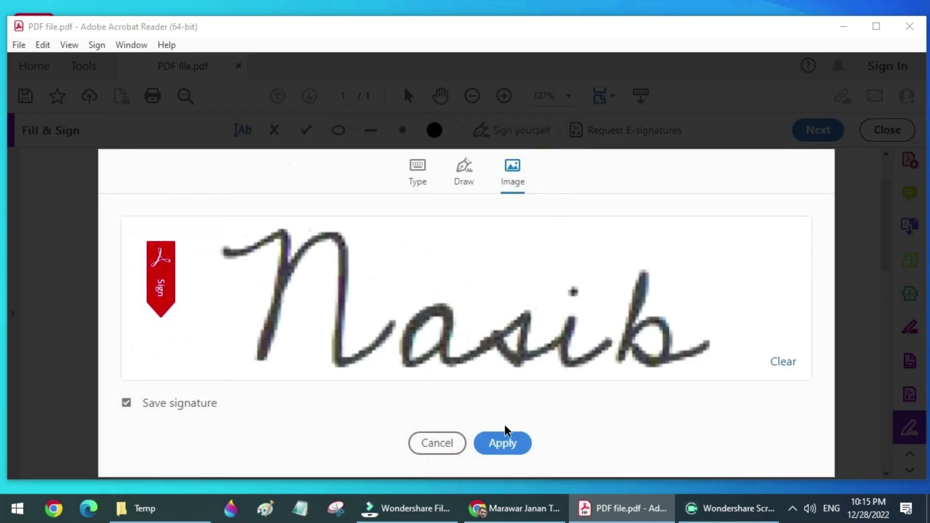
pyautogui.click(492, 449)
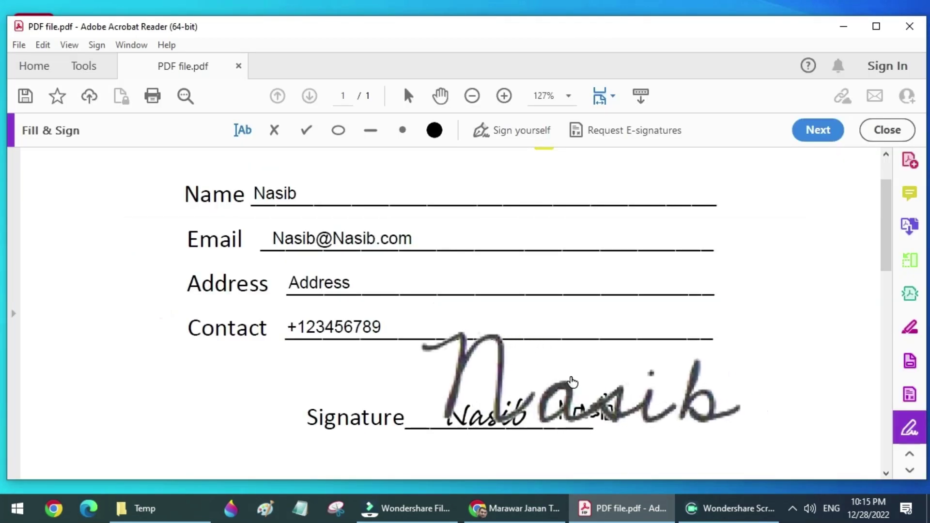
# Drop the image signature, shrink it, and line it up right of the other two.
pyautogui.click(569, 376)
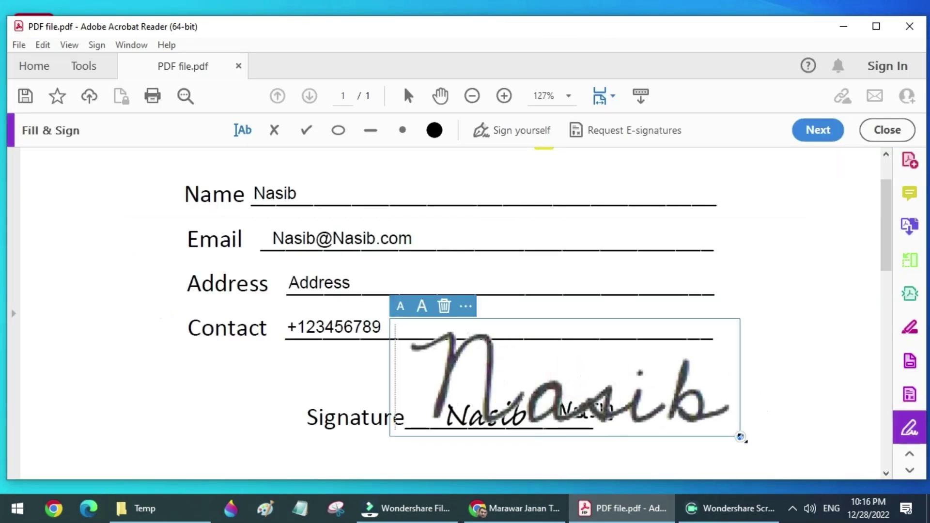
pyautogui.moveTo(741, 438); pyautogui.dragTo(516, 366)
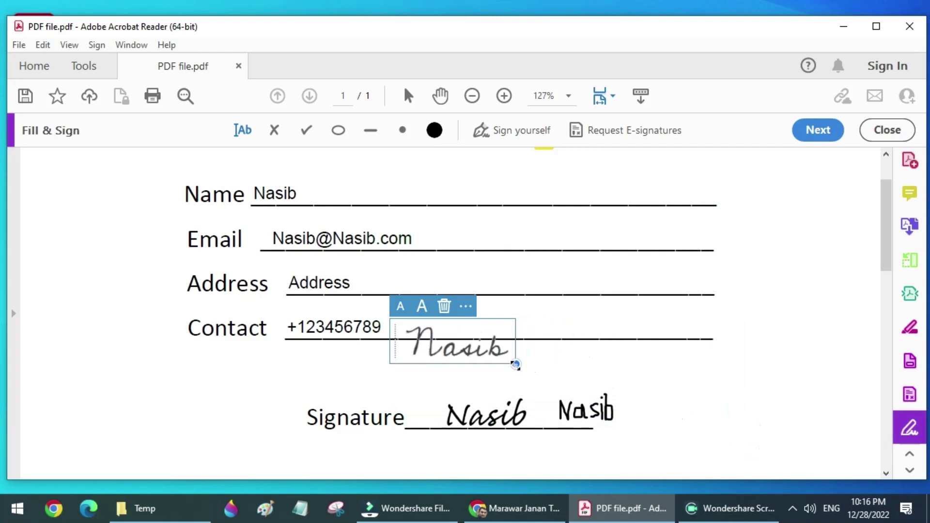
pyautogui.moveTo(468, 342)
pyautogui.mouseDown()
pyautogui.moveTo(704, 383)
pyautogui.moveTo(713, 415)
pyautogui.mouseUp()
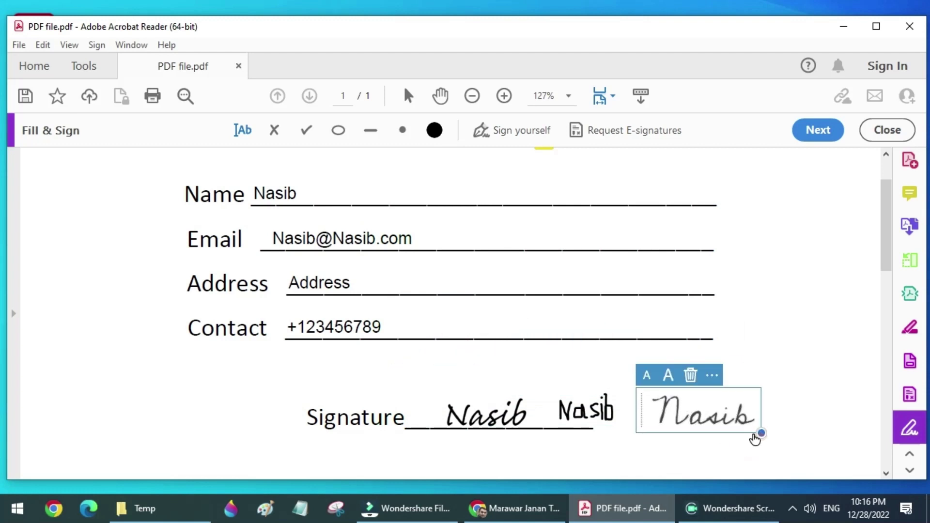
pyautogui.moveTo(755, 438); pyautogui.dragTo(730, 424)
pyautogui.moveTo(688, 403); pyautogui.dragTo(673, 409)
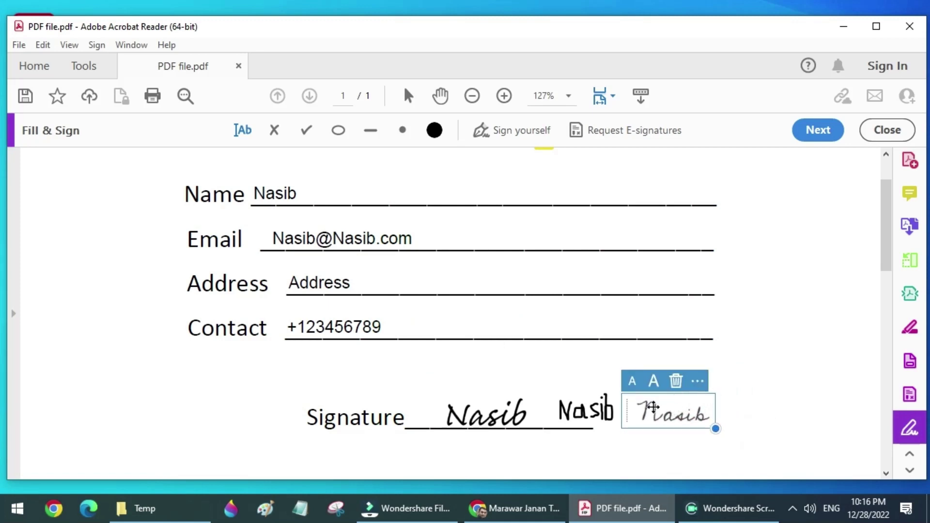
pyautogui.click(20, 46)
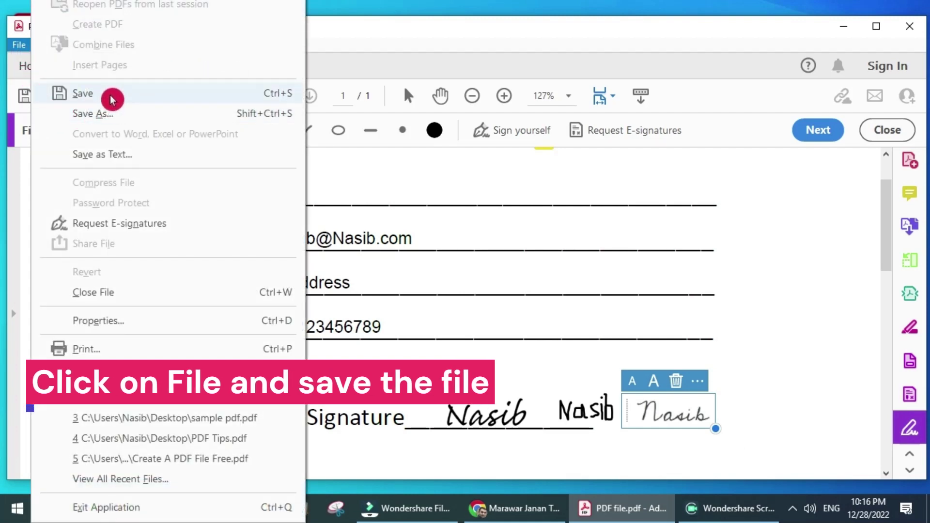
# Save the form over 'PDF file' on the Desktop, then close and reopen it.
pyautogui.click(111, 98)
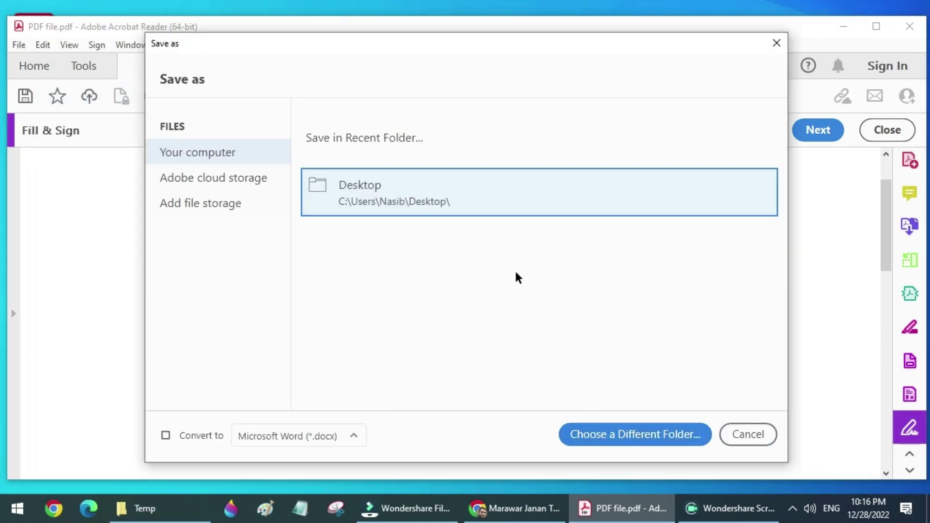
pyautogui.click(451, 203)
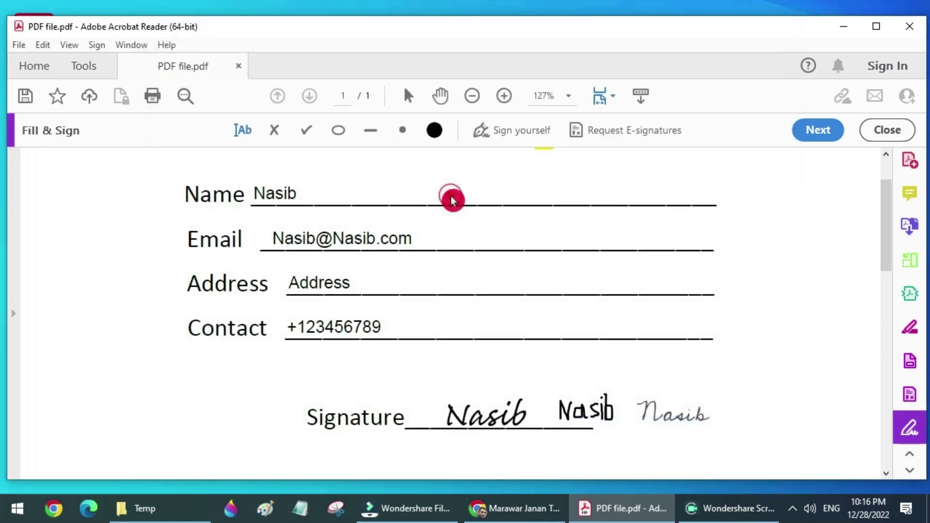
pyautogui.click(68, 224)
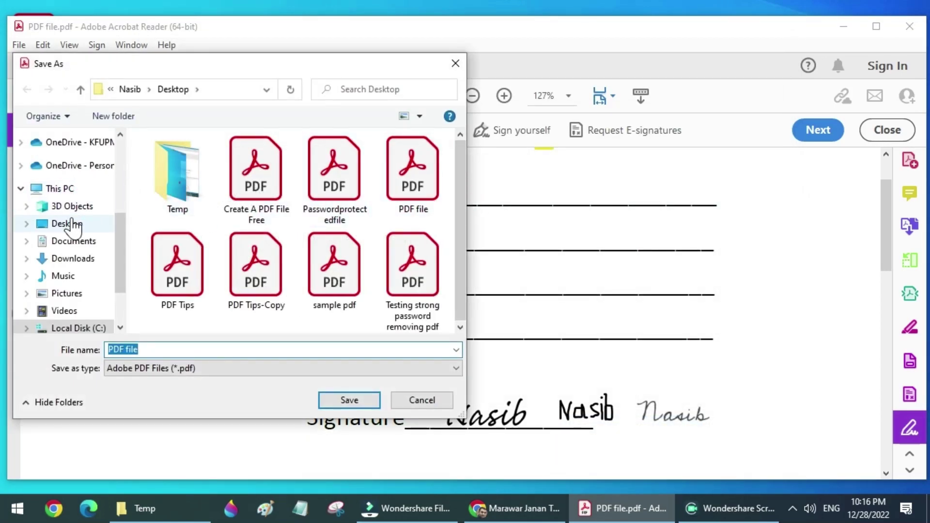
pyautogui.click(354, 406)
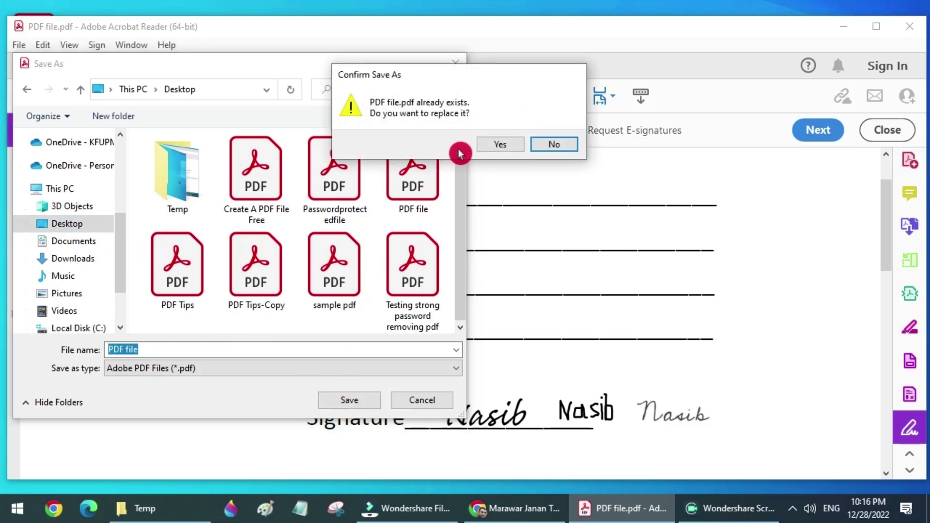
pyautogui.click(493, 143)
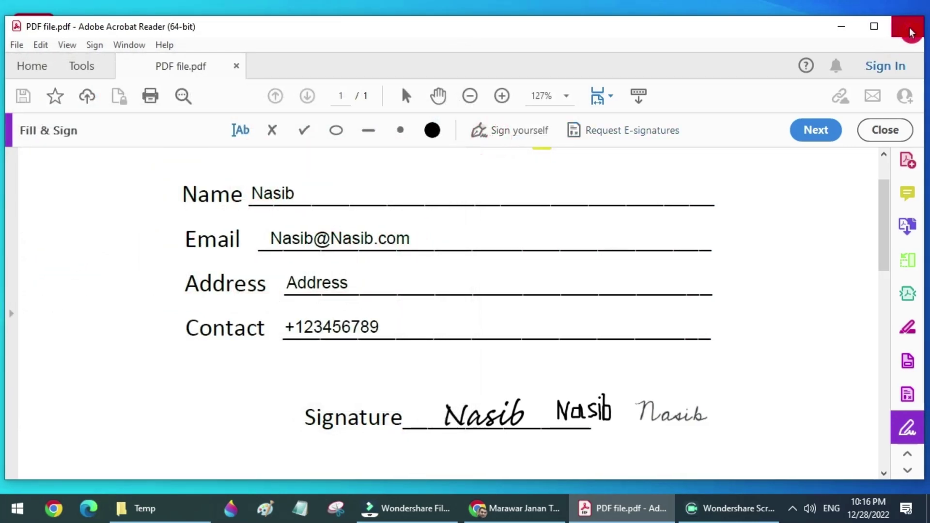
pyautogui.click(911, 32)
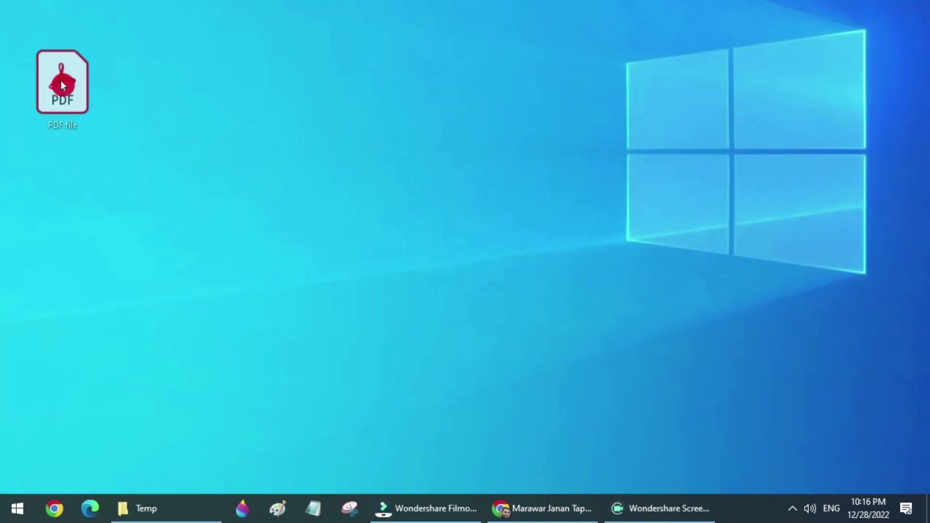
pyautogui.doubleClick(45, 61)
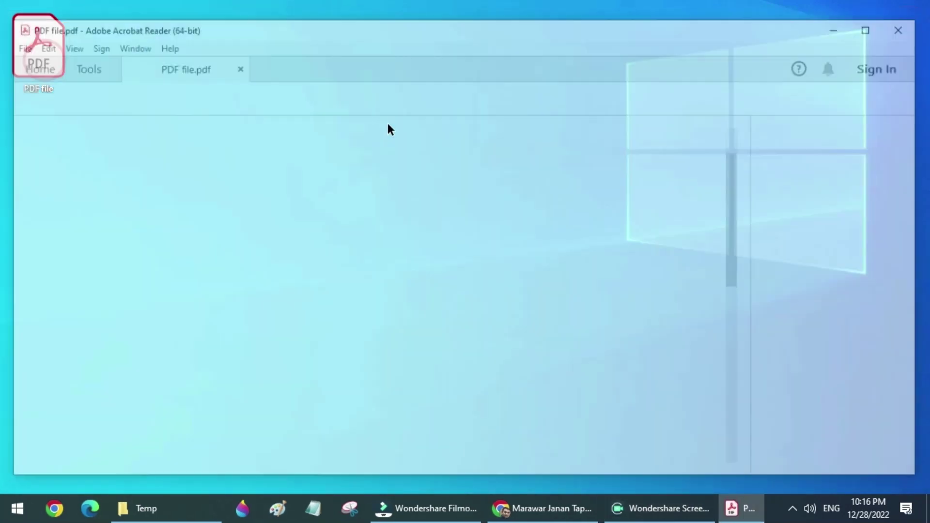